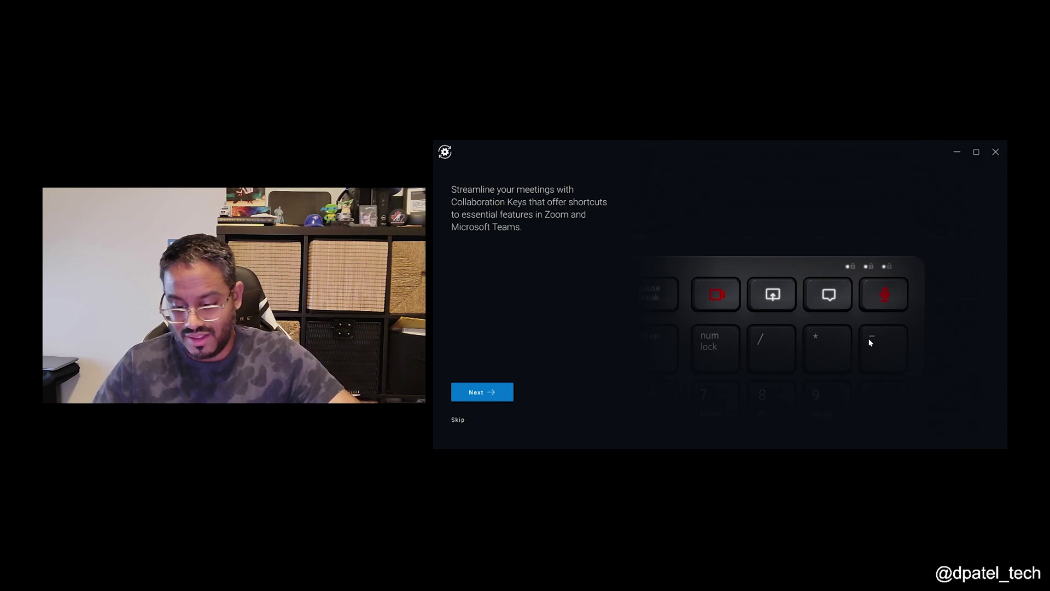
Advance the KB525C onboarding to the page on customizing its top-row keys.
{"action": "left_click", "coordinate": [481, 393]}
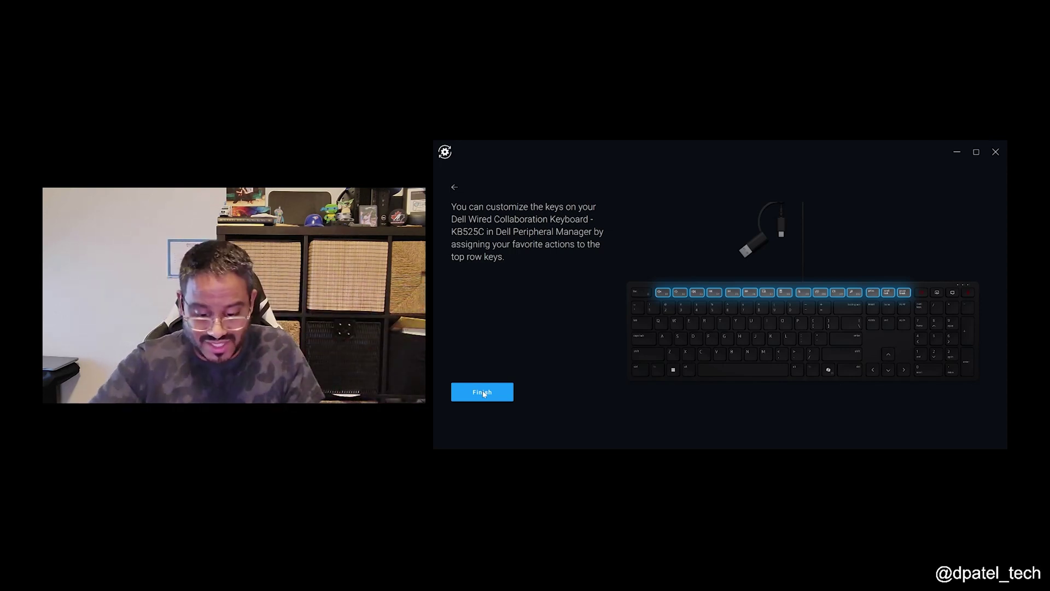
Finish onboarding, then expand Device Status and the Collaboration panel to show its toggles.
{"action": "left_click", "coordinate": [483, 393]}
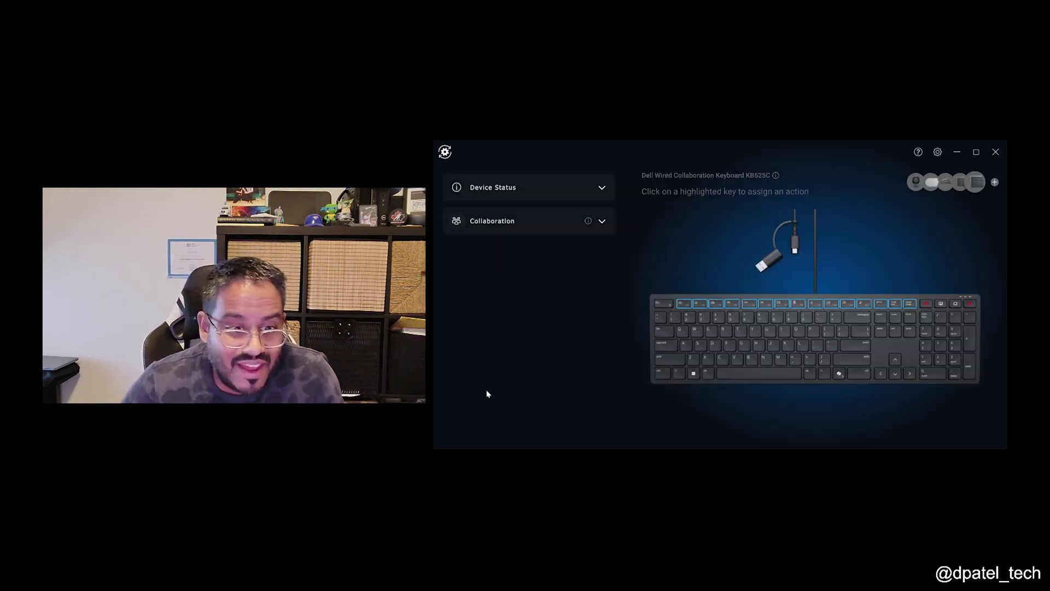
{"action": "left_click", "coordinate": [525, 187]}
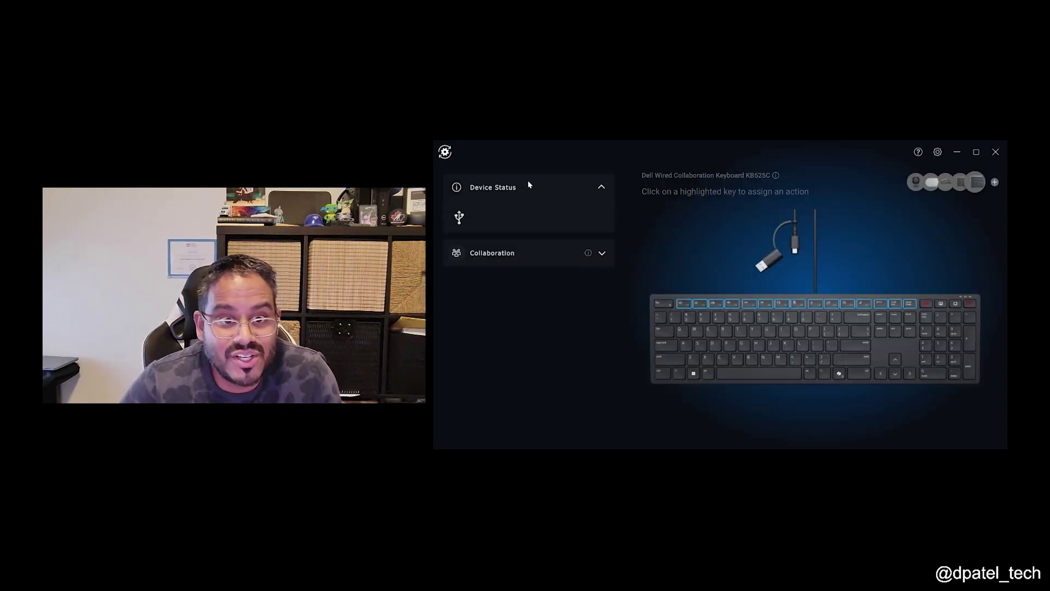
{"action": "left_click", "coordinate": [500, 255]}
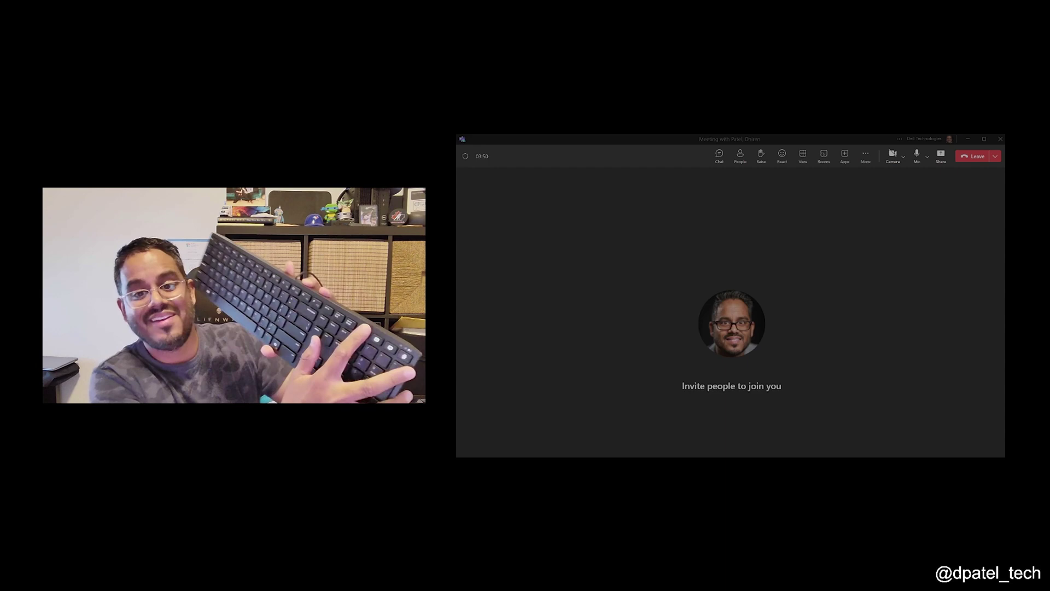
Use Ctrl+Shift+E to toggle screen share and Share content, and Ctrl+Shift+R for meeting chat.
{"action": "key", "text": "ctrl+shift+e"}
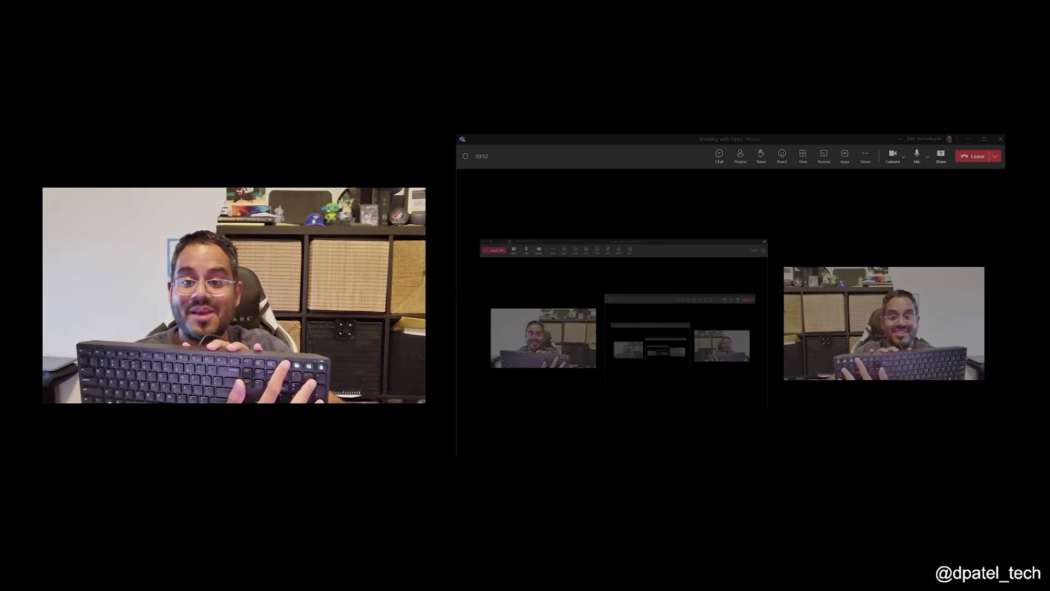
{"action": "key", "text": "ctrl+shift+e"}
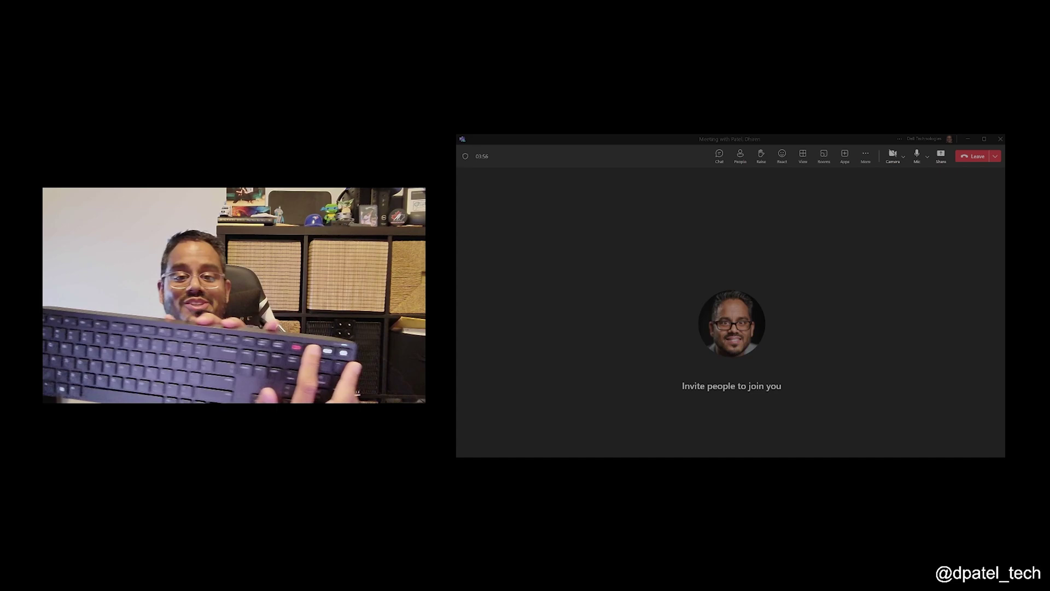
{"action": "key", "text": "ctrl+shift+e"}
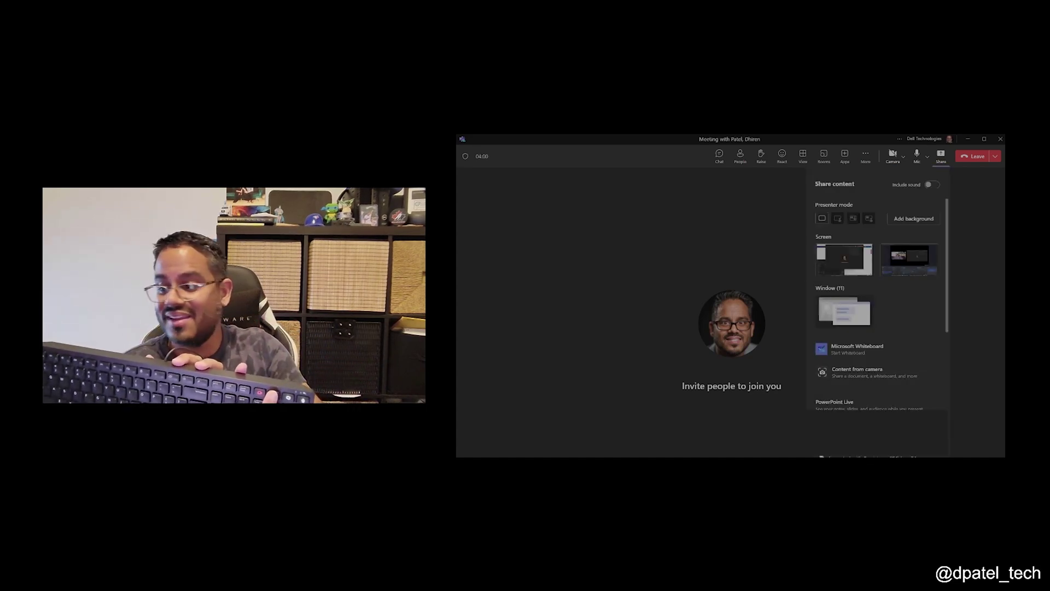
{"action": "key", "text": "ctrl+shift+e"}
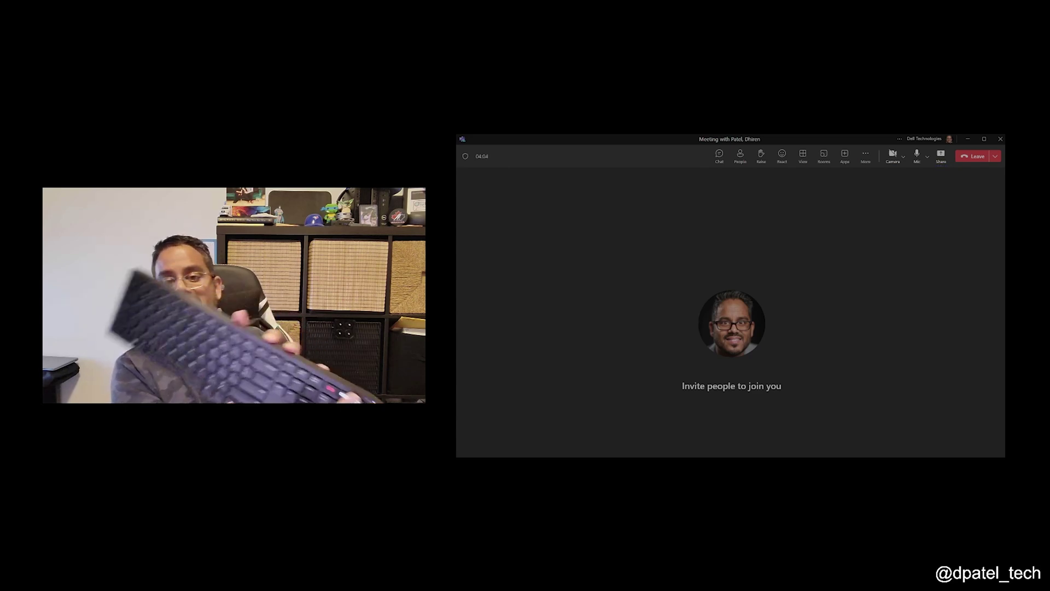
{"action": "key", "text": "ctrl+shift+r"}
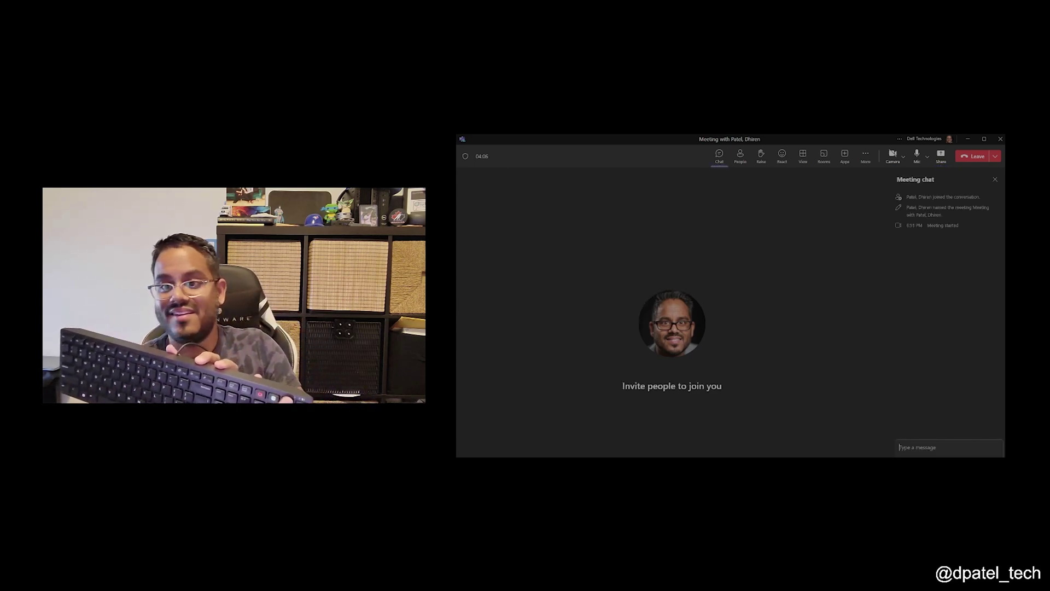
{"action": "key", "text": "ctrl+shift+r"}
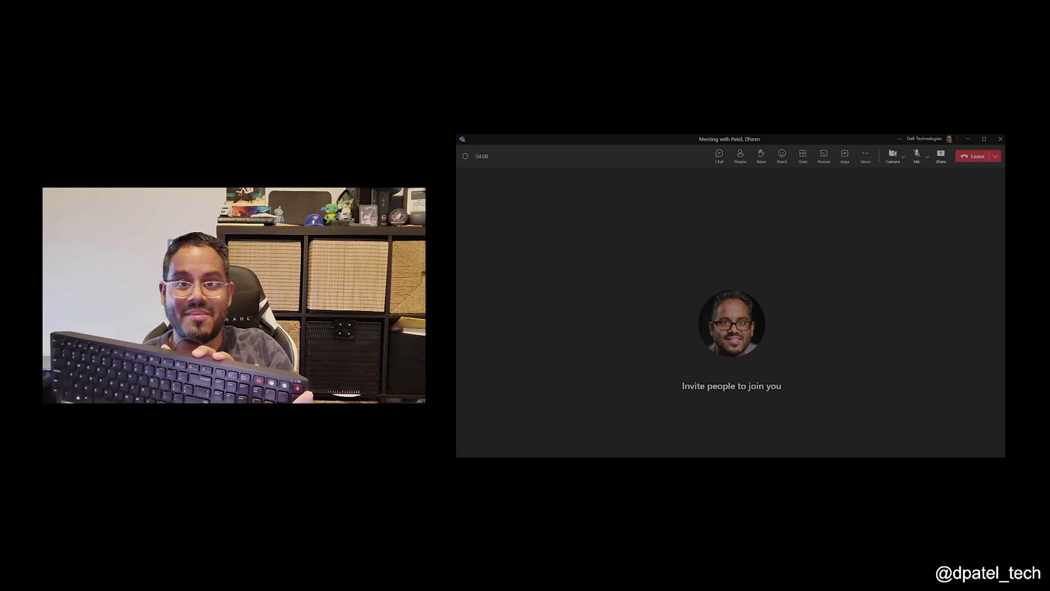